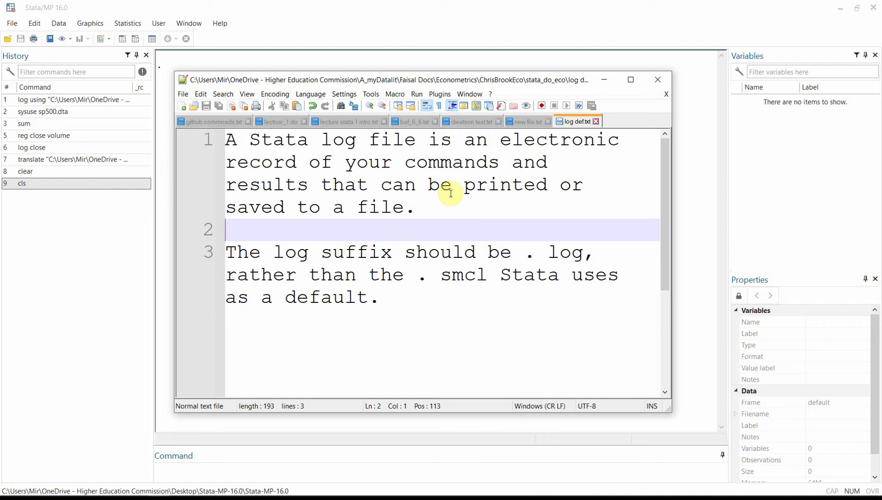
Finish with the Notepad++ note on Stata log files and the .log suffix.
click(292, 339)
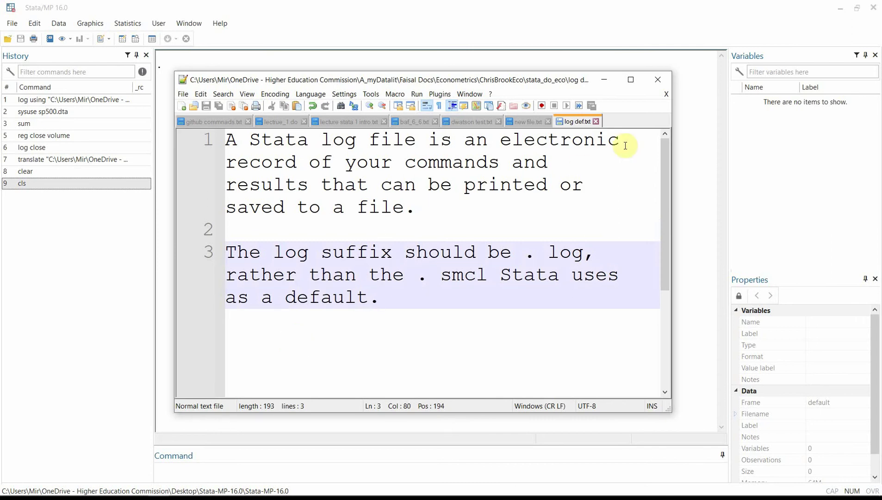
Begin a new session log saved as mylogg.smcl.
click(604, 80)
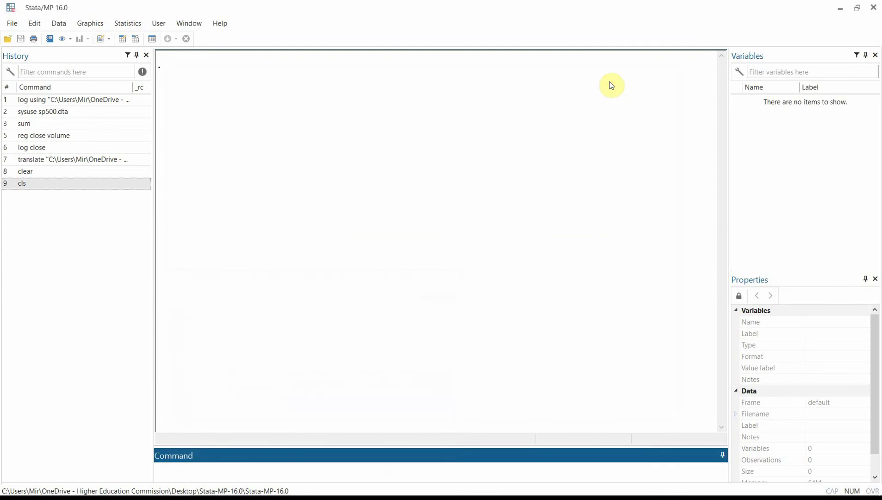
click(12, 23)
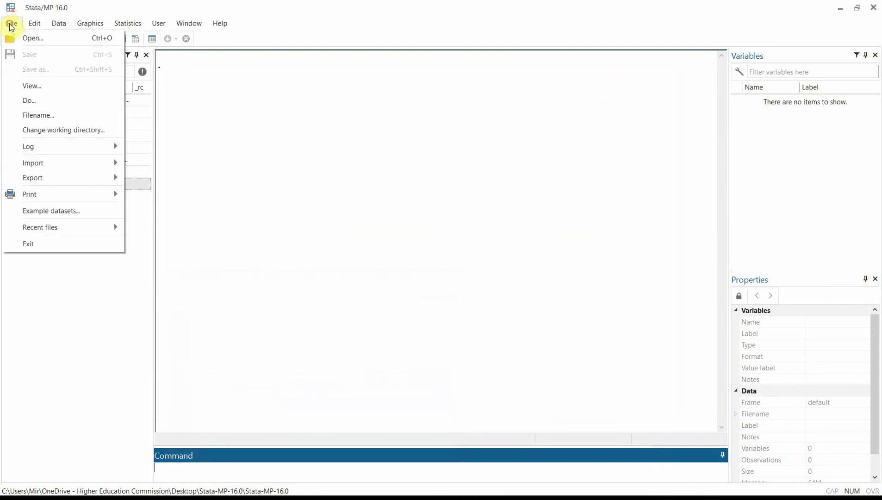
mouse_move(28, 146)
click(170, 147)
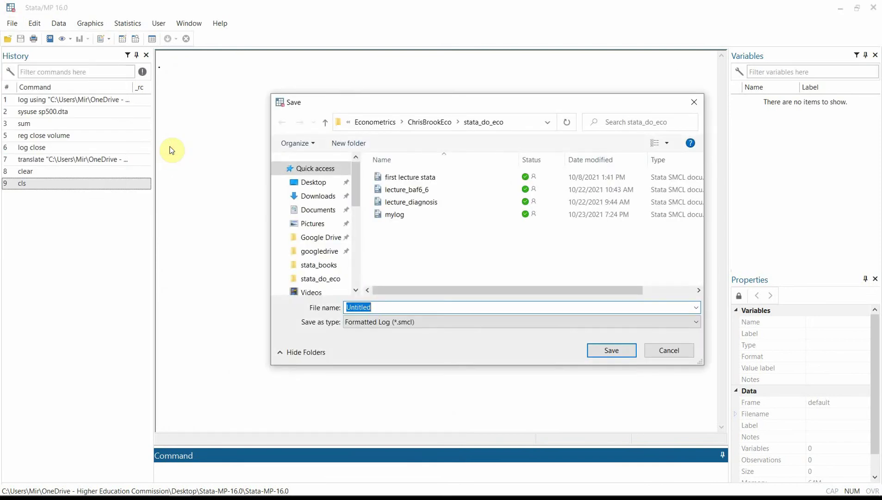
text(m)
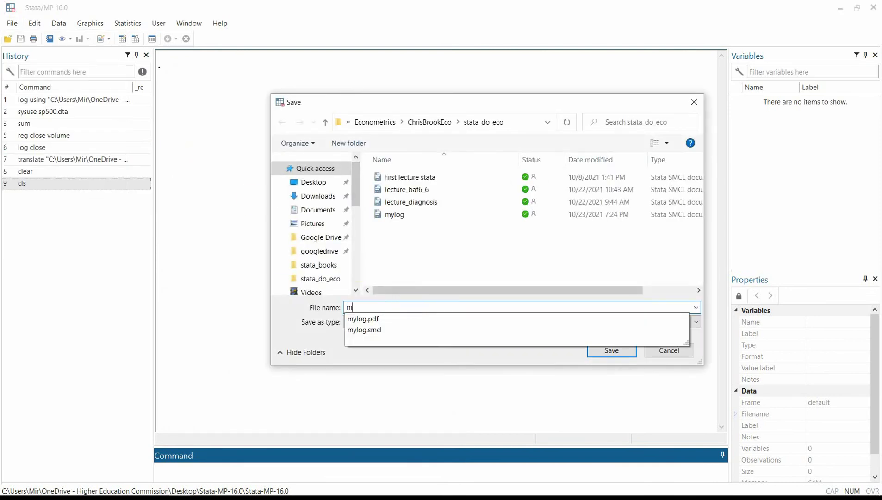
text(ylogg)
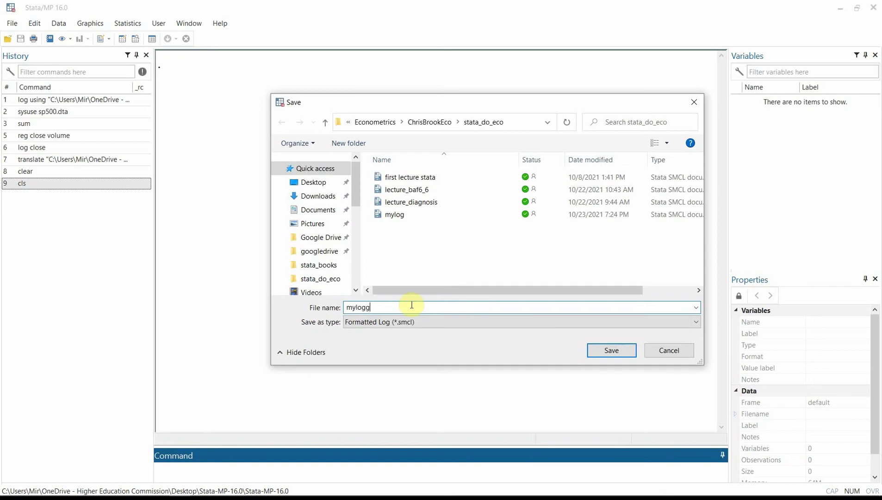
key(Return)
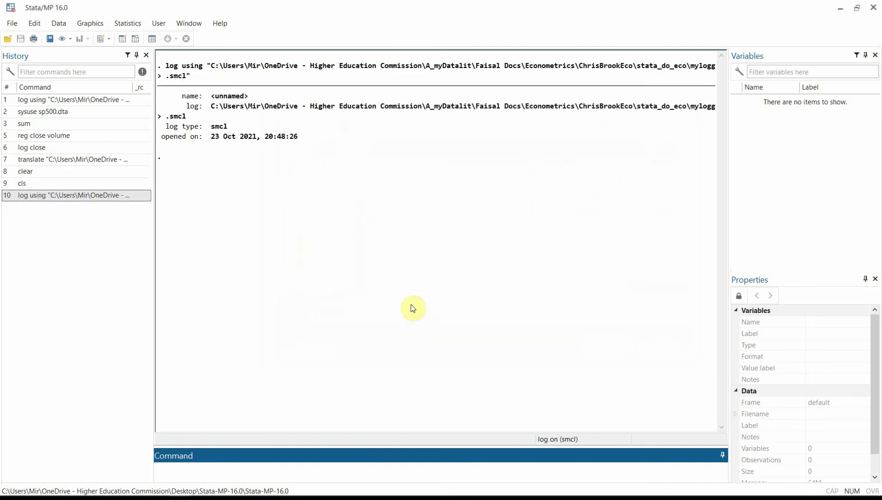
Rerun sysuse sp500, summarize and regress close on volume from History, then close the log.
double_click(54, 111)
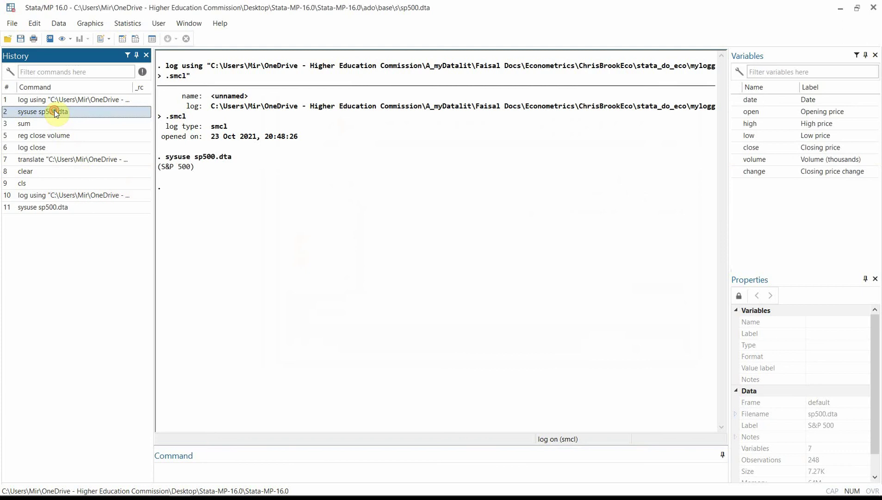
double_click(35, 124)
double_click(44, 136)
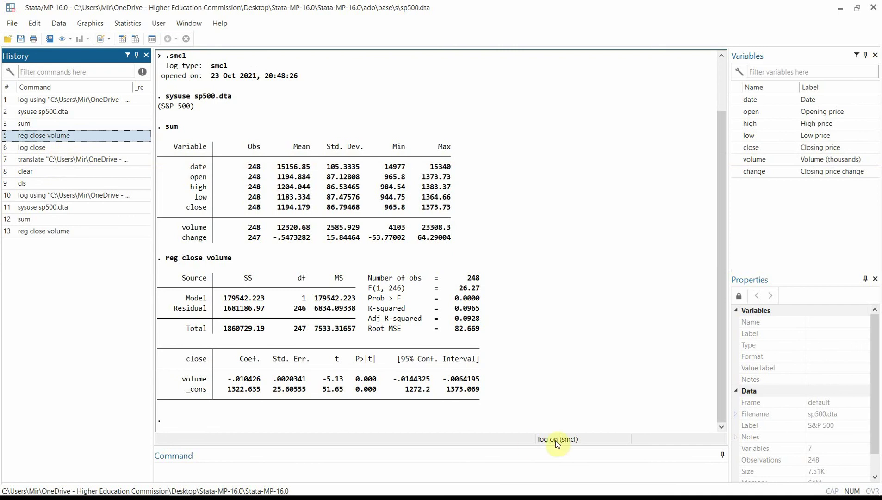
click(14, 27)
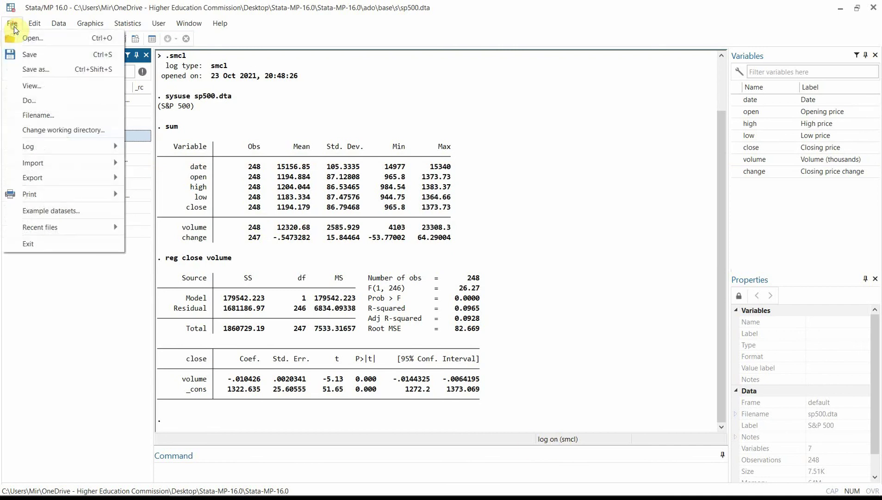
mouse_move(28, 146)
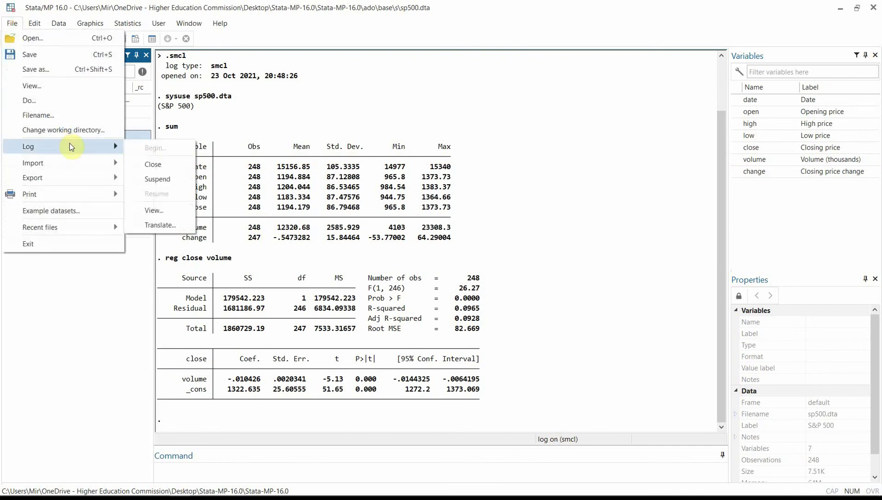
click(175, 165)
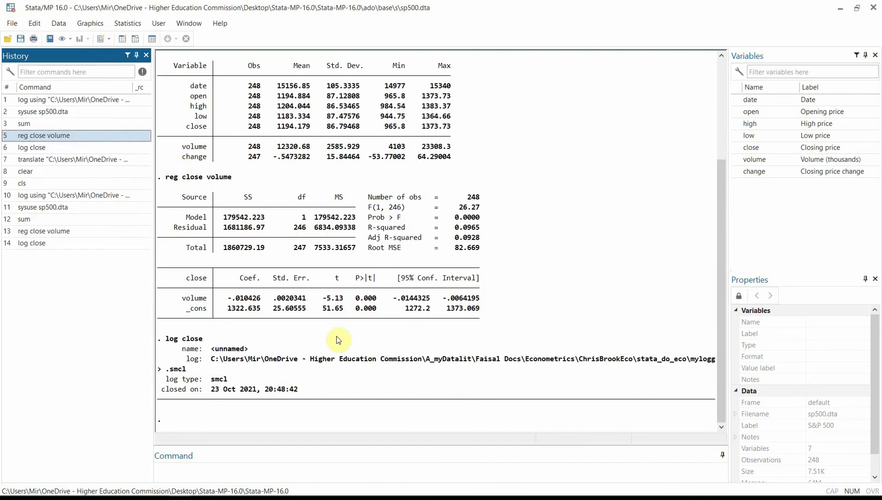
scroll(470, 260, up, 5)
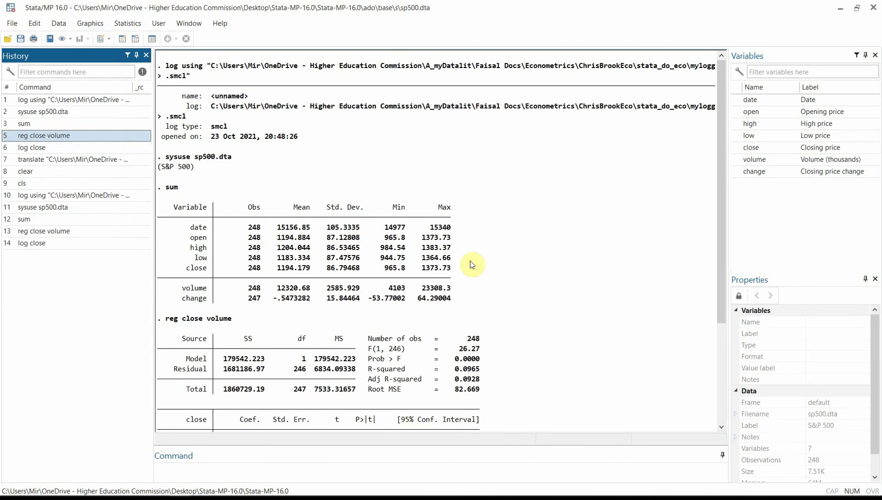
click(12, 26)
mouse_move(28, 146)
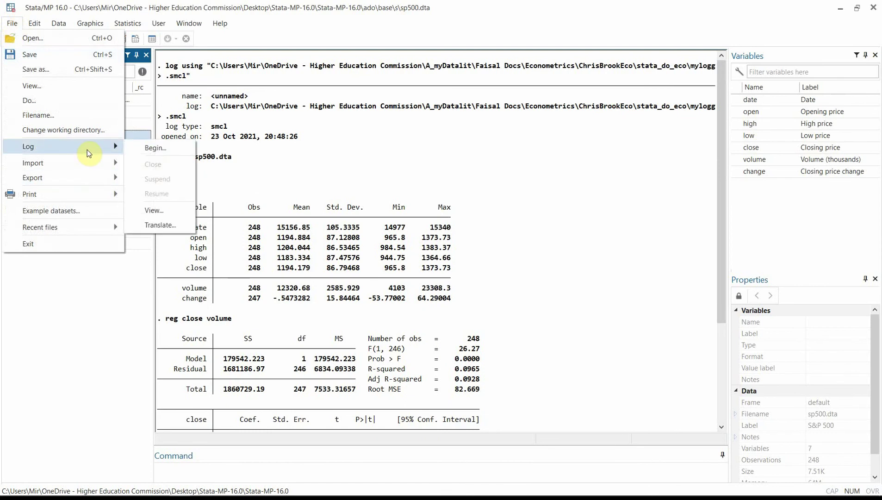
click(160, 211)
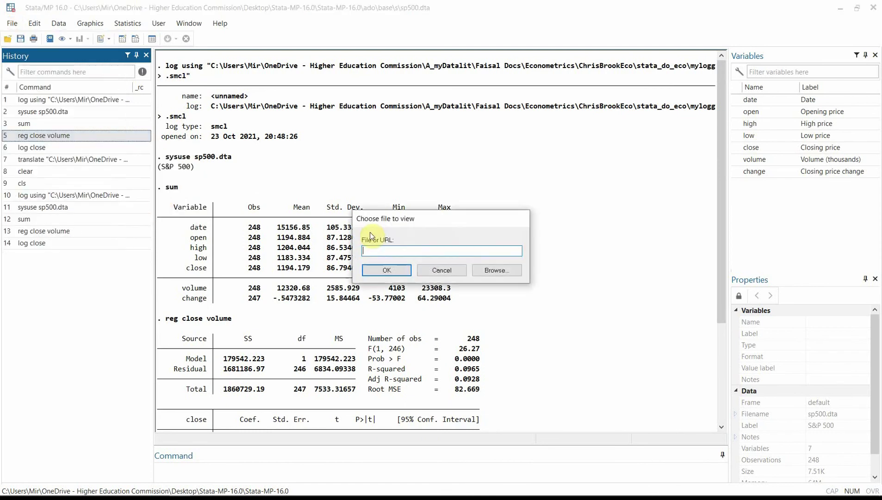
click(487, 272)
double_click(396, 227)
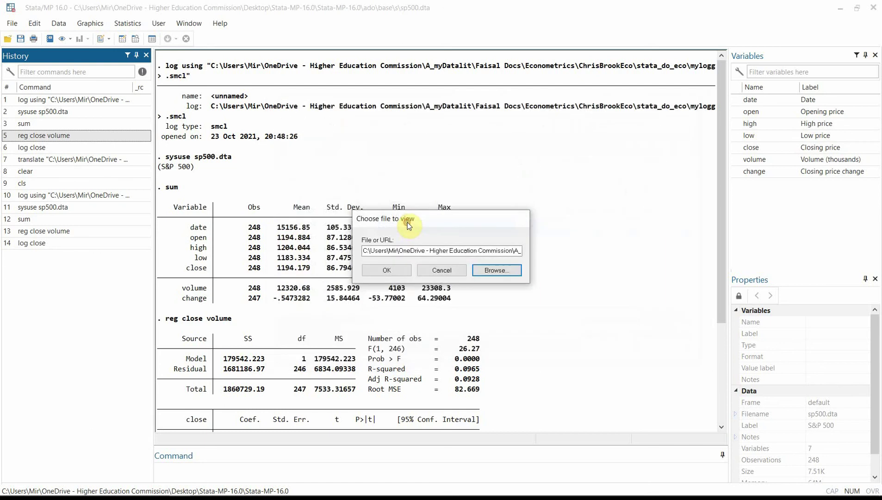
click(386, 270)
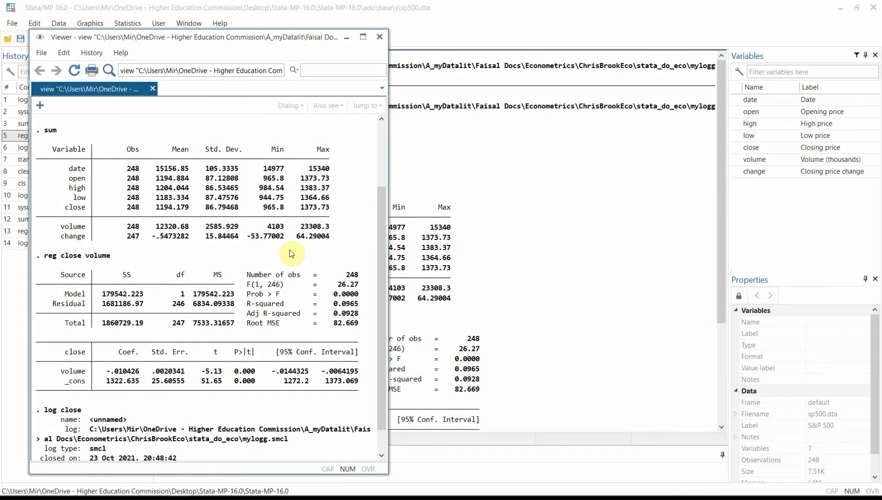
scroll(289, 253, down, 1)
scroll(289, 253, up, 2)
scroll(289, 253, up, 3)
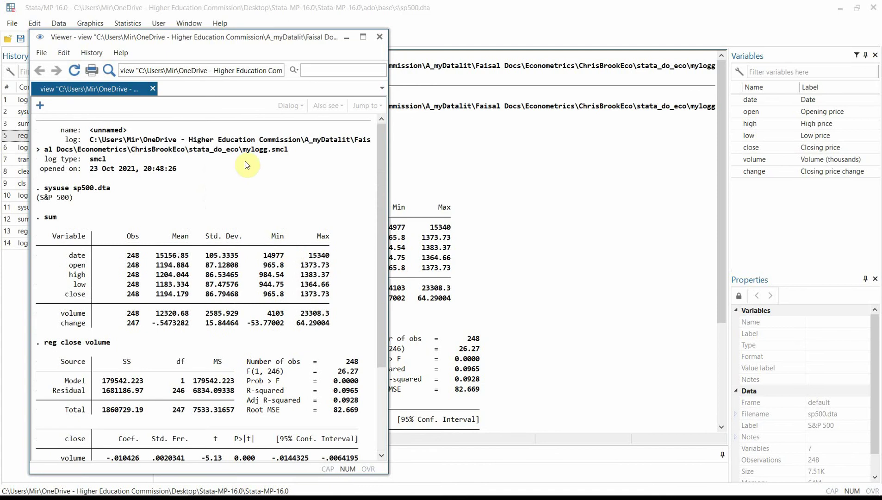
scroll(233, 206, down, 2)
scroll(233, 207, down, 1)
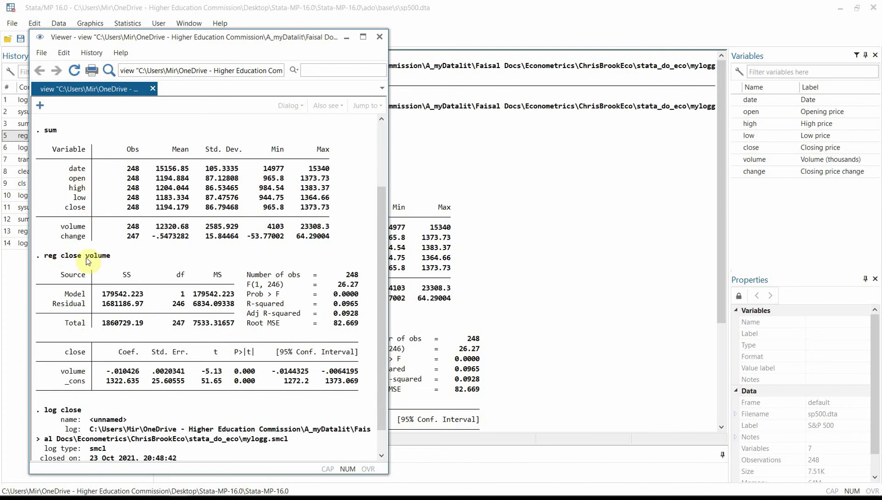
scroll(253, 336, down, 1)
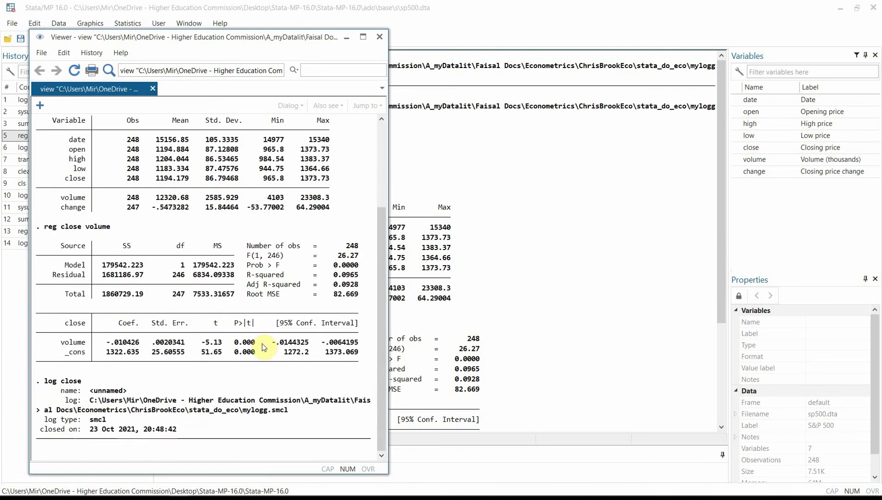
scroll(262, 346, up, 5)
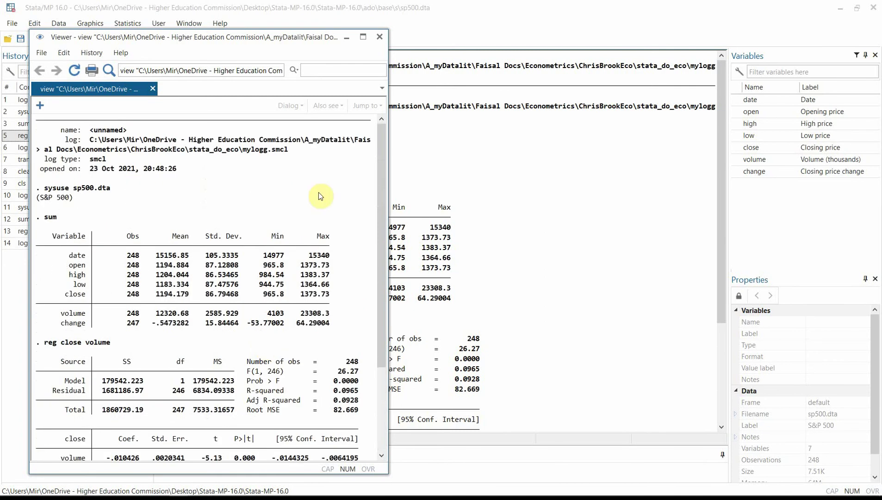
click(379, 38)
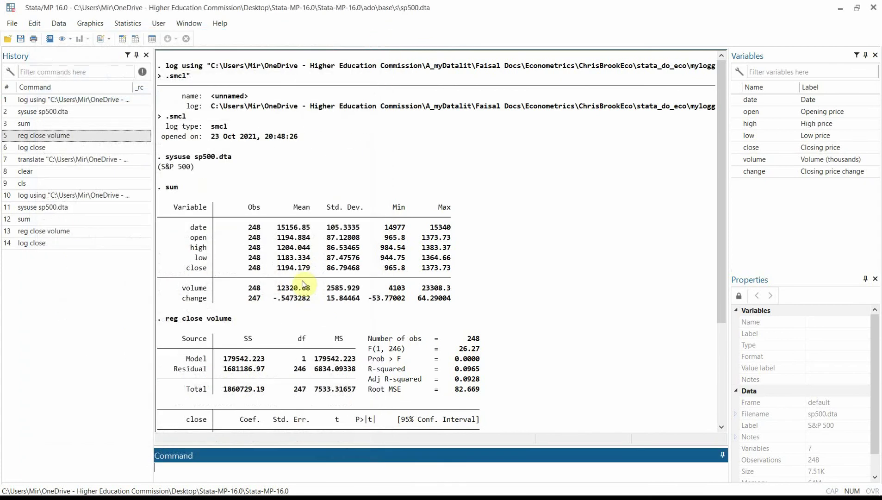
In Translate file, choose mylogg.smcl as the input log.
click(12, 25)
mouse_move(28, 146)
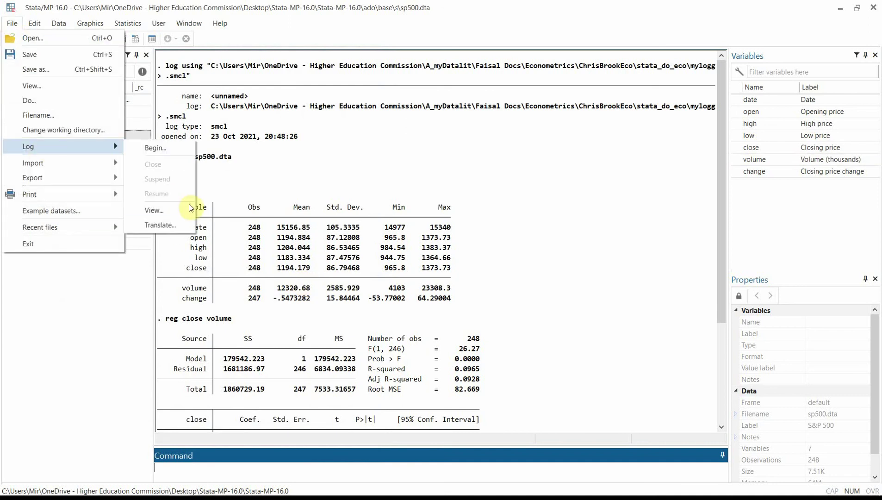
click(160, 224)
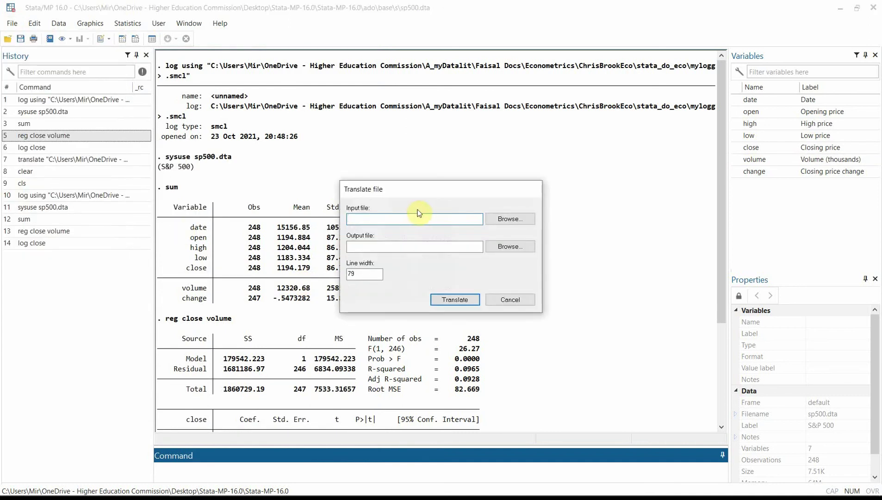
click(508, 219)
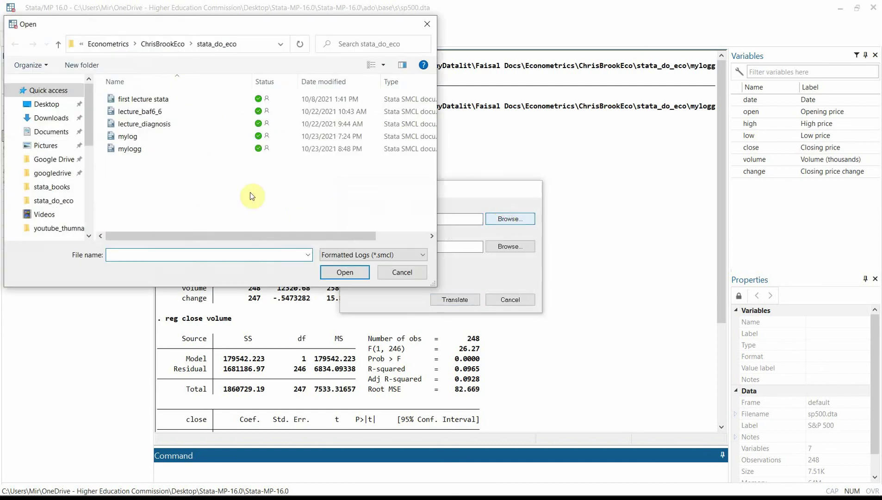
double_click(131, 150)
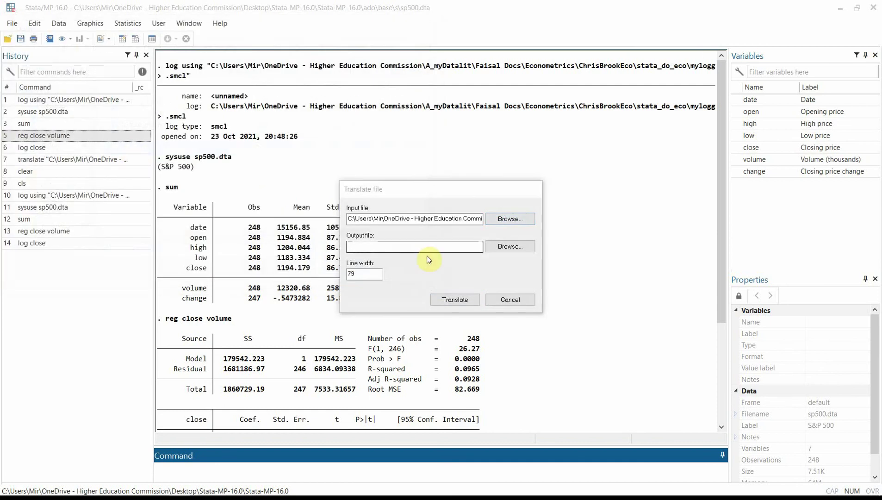
Name the output file mylogg.txt, clearing the pdf, docx and rtf extensions, and save.
click(509, 246)
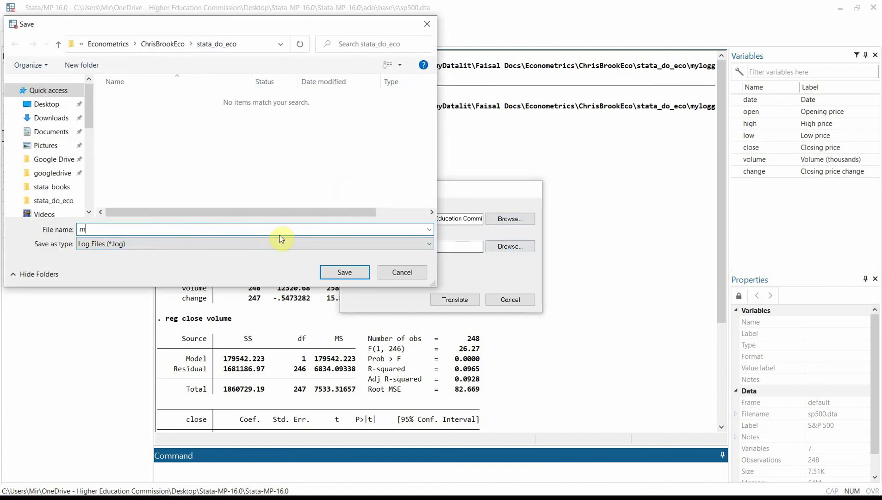
text(mylogg)
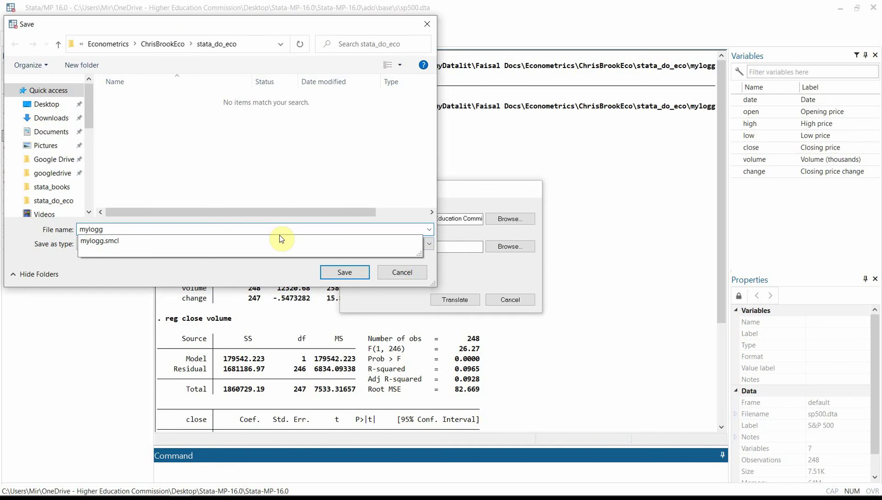
text(.pdf)
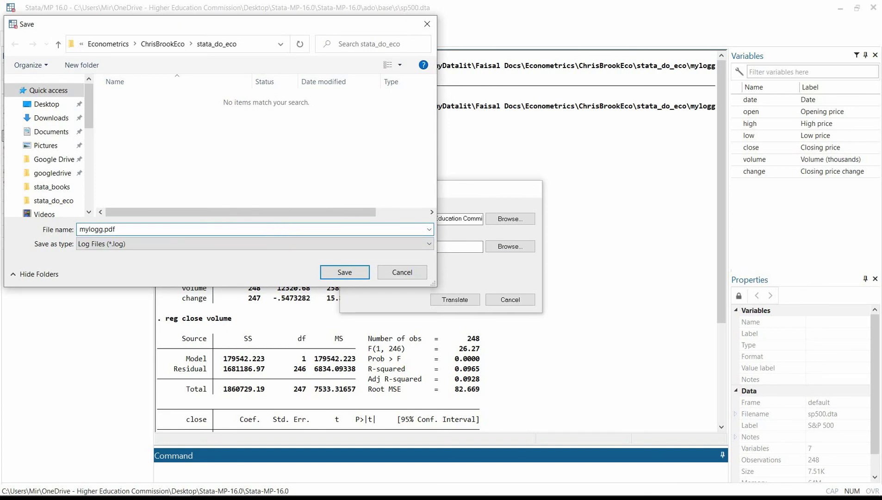
key(BackSpace)
key(BackSpace)
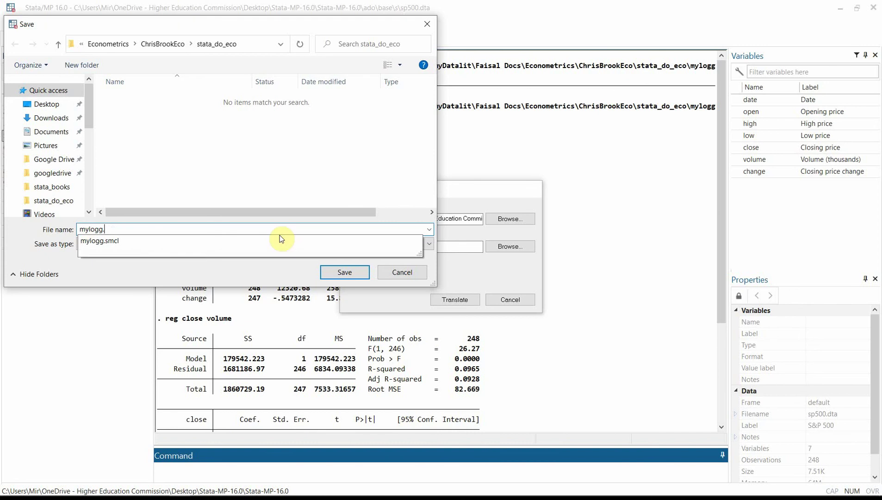
text(docs)
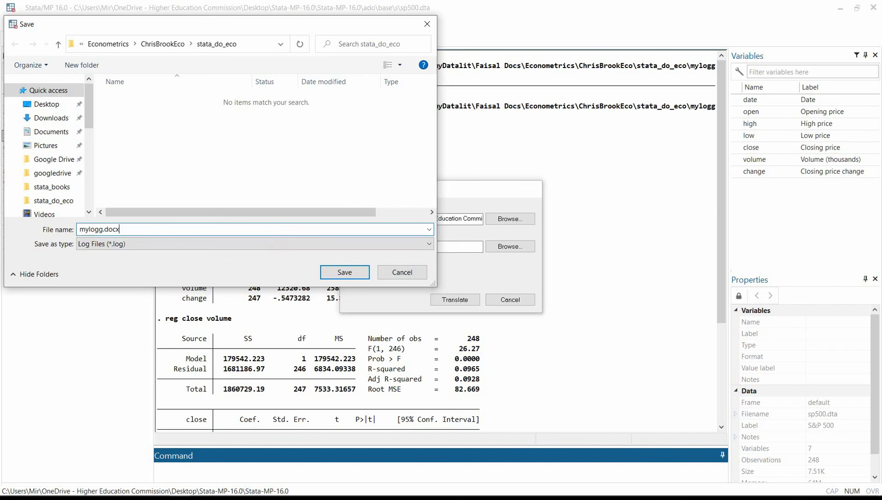
key(BackSpace)
key(BackSpace)
key(BackSpace)
text(rtf)
key(BackSpace)
key(BackSpace)
key(BackSpace)
text(txt)
click(342, 270)
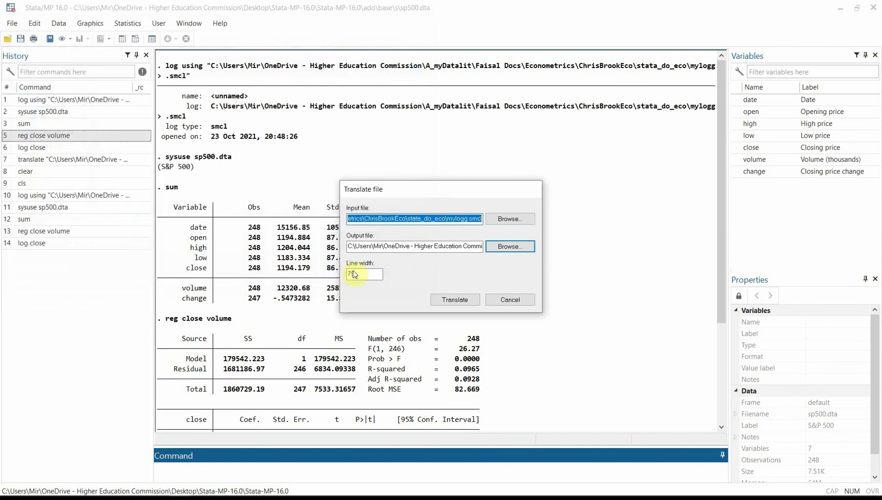
Run the translation and open mylogg.txt from the stata_do_eco folder in Notepad++.
click(452, 300)
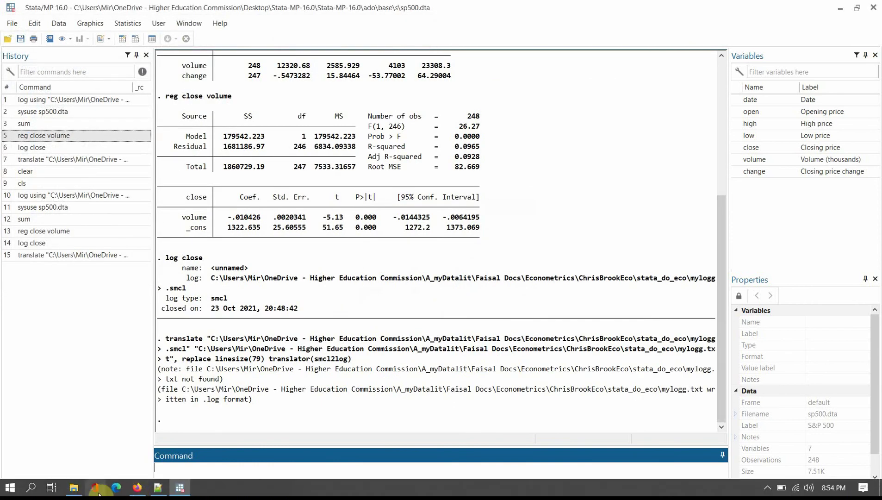
mouse_move(73, 487)
click(75, 446)
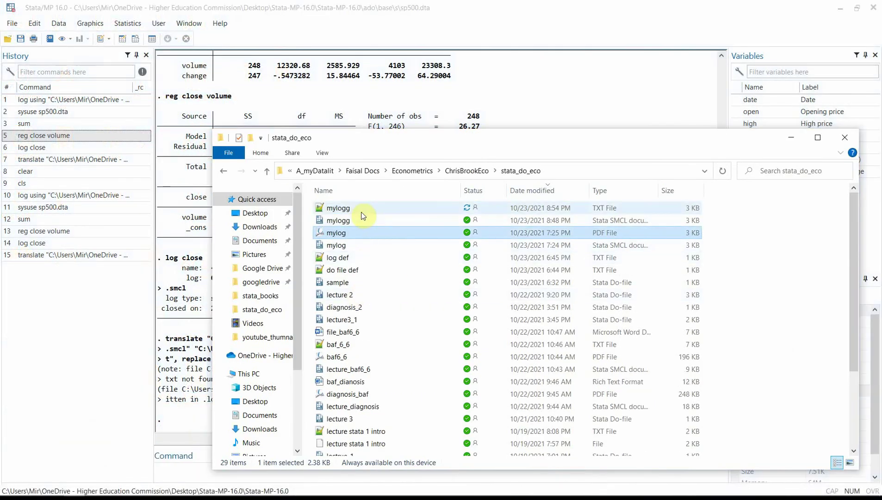
double_click(338, 208)
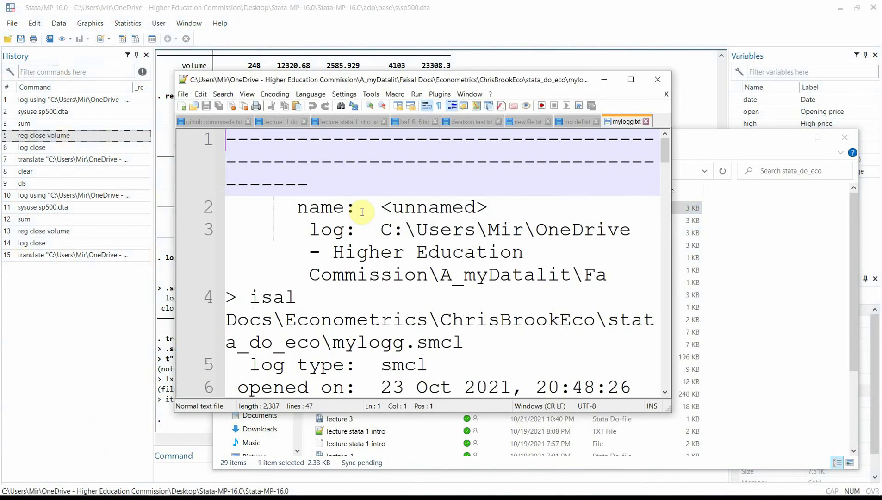
Maximize the editor, zoom out to read the log's summary and regression, then minimize it.
click(630, 80)
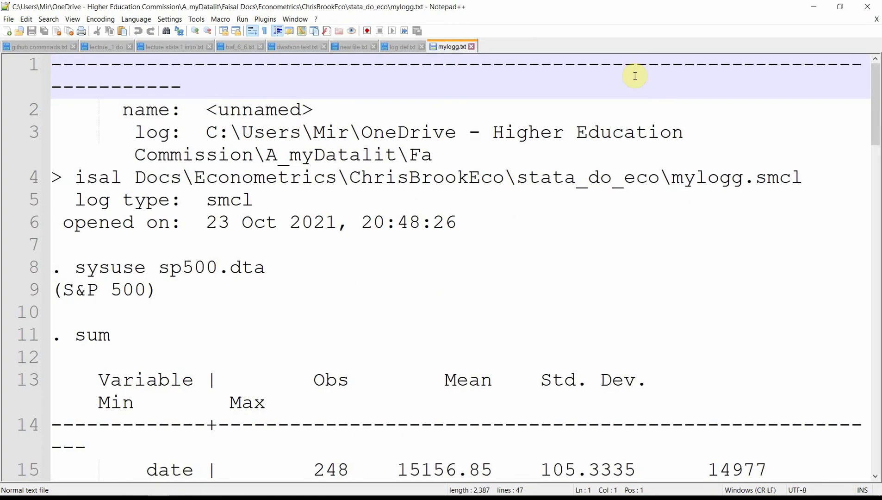
key(ctrl+minus)
key(ctrl+minus)
key(ctrl+minus)
key(ctrl+minus)
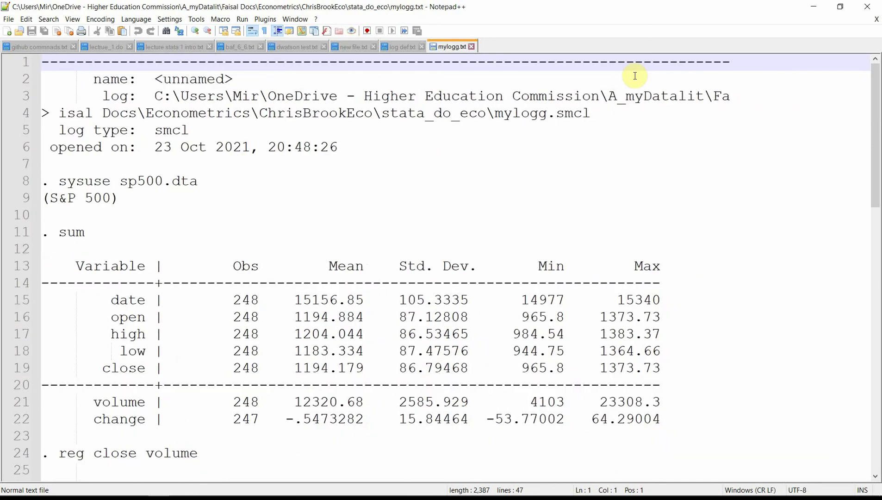
key(ctrl+minus)
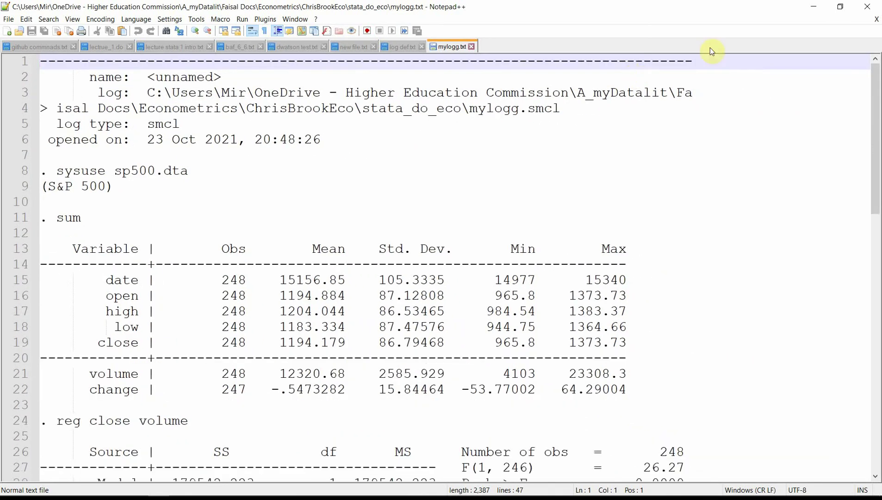
scroll(719, 270, down, 3)
scroll(719, 269, down, 3)
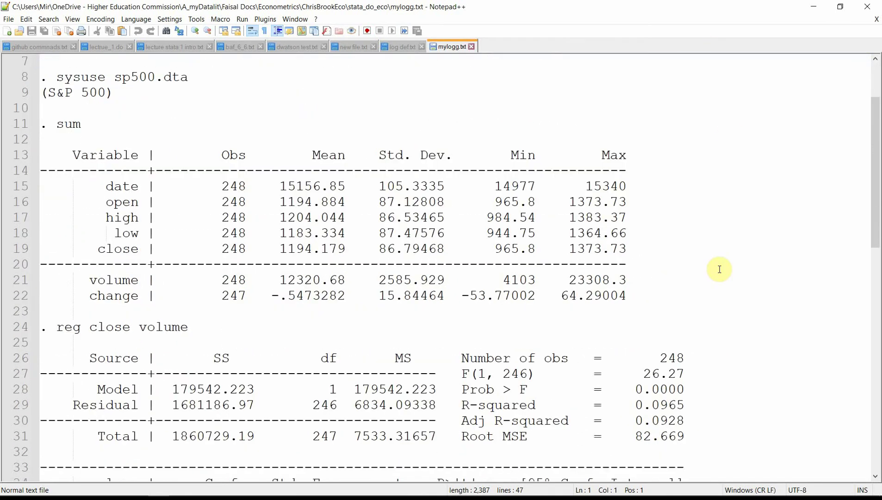
scroll(720, 269, down, 5)
scroll(719, 269, down, 5)
scroll(720, 269, down, 5)
scroll(720, 270, up, 10)
scroll(719, 270, up, 4)
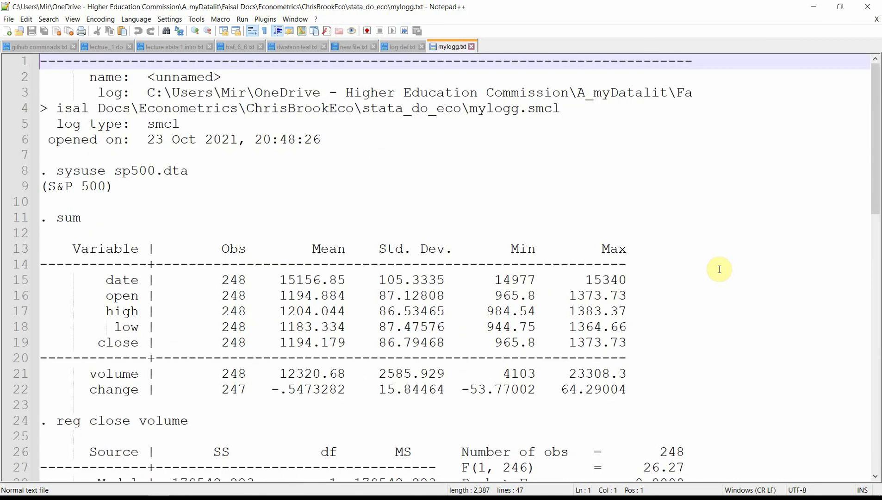
click(817, 7)
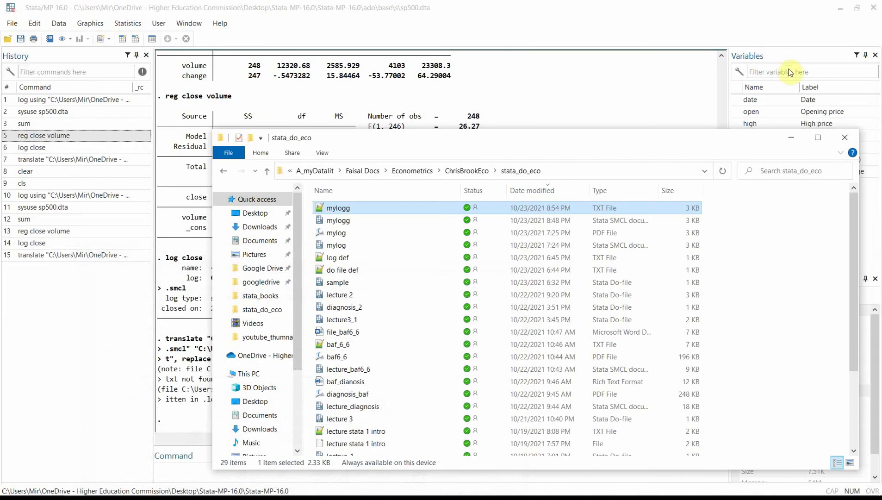
Close the File Explorer window so Stata's logged results show again.
click(790, 137)
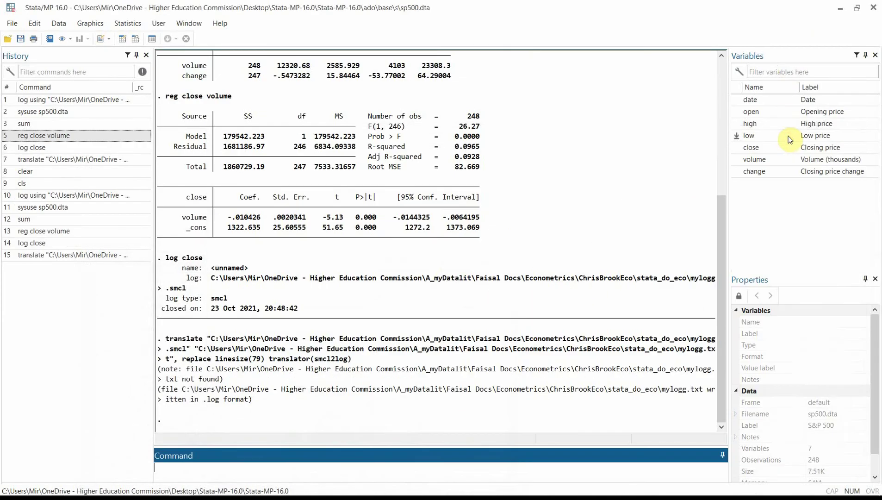
scroll(451, 267, up, 5)
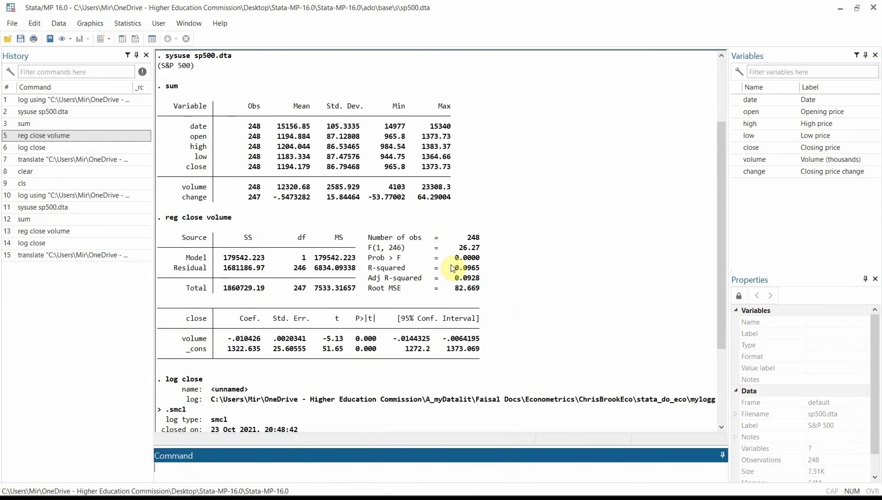
scroll(451, 266, down, 5)
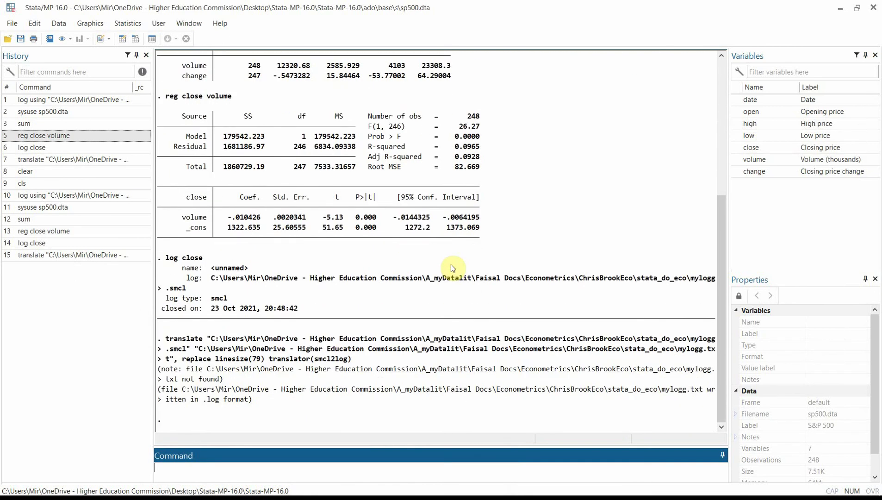
scroll(451, 267, up, 5)
scroll(452, 267, up, 1)
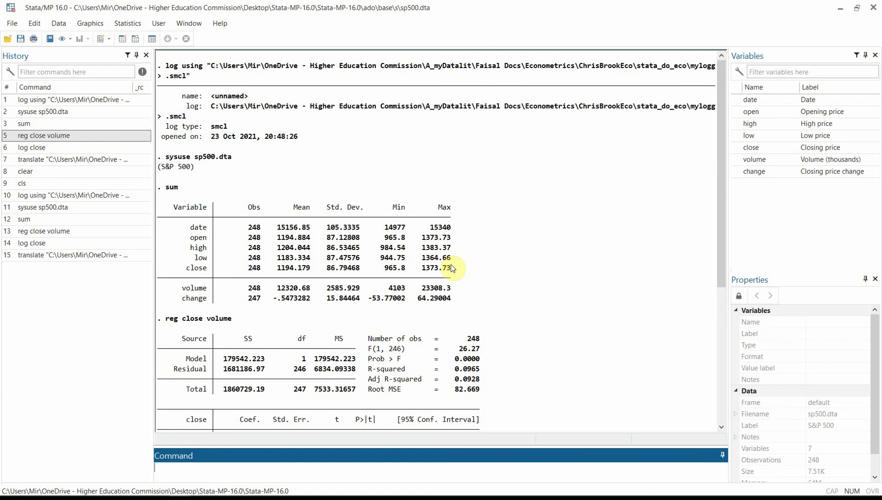
scroll(451, 267, down, 5)
scroll(451, 267, down, 3)
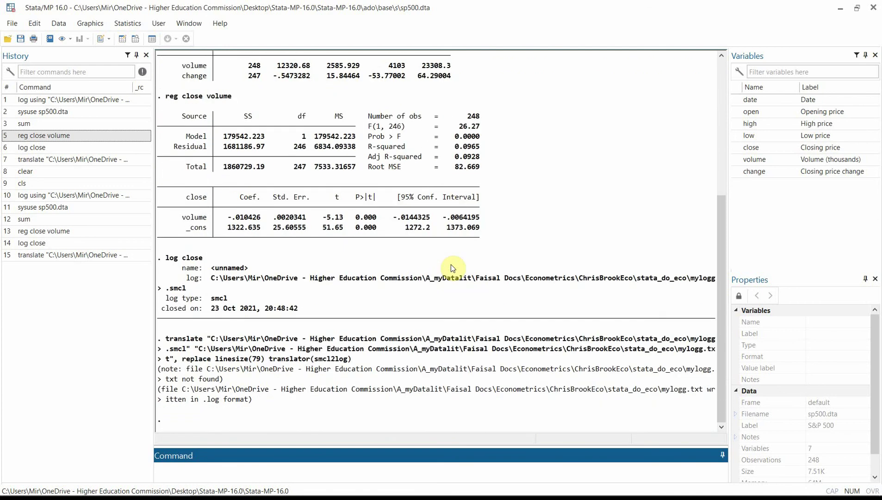